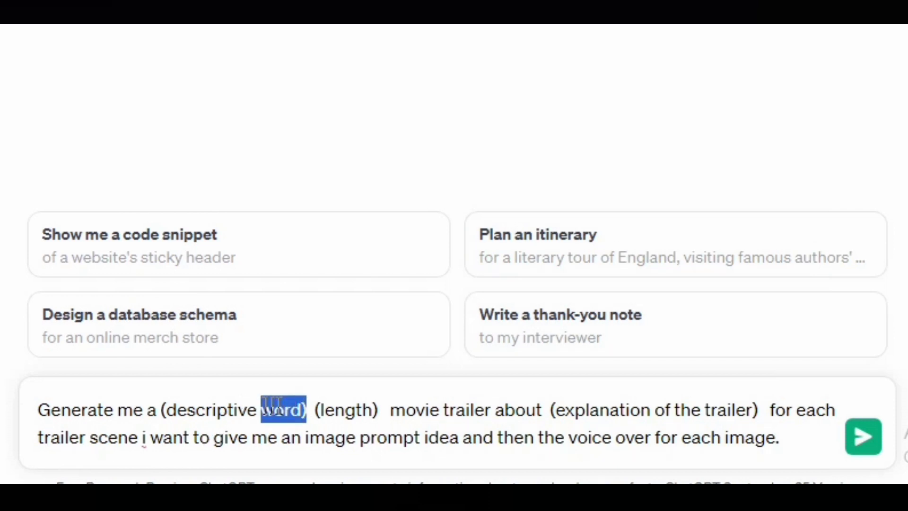
# Step: Fill the prompt with 'intense', '20 second' and the pasted space-exploration story, then send it
pyautogui.moveTo(173, 407); pyautogui.dragTo(161, 409)
pyautogui.press('BackSpace')
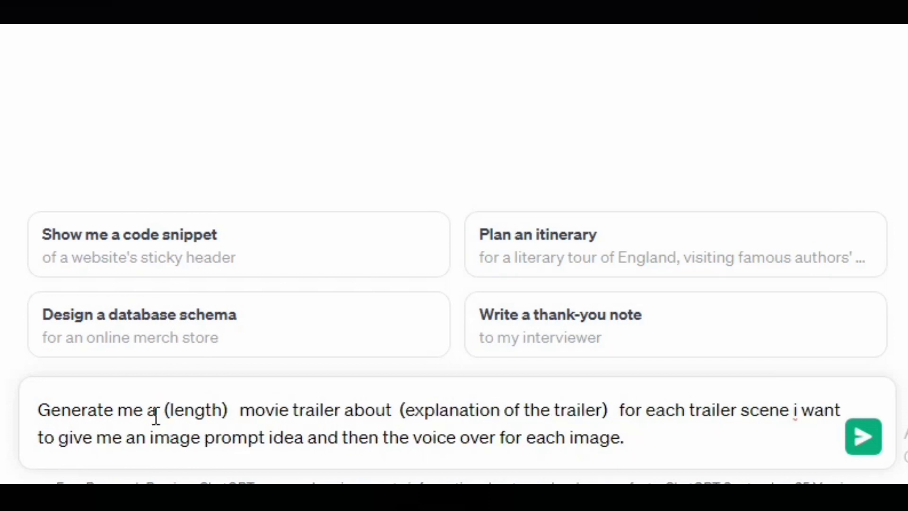
pyautogui.write('intense')
pyautogui.click(156, 409)
pyautogui.write('n')
pyautogui.moveTo(310, 409); pyautogui.dragTo(299, 410)
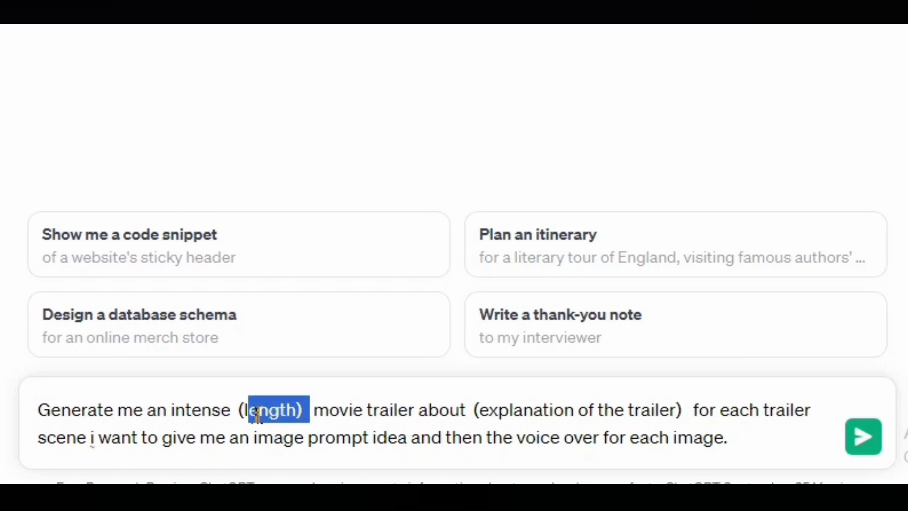
pyautogui.write('20 second')
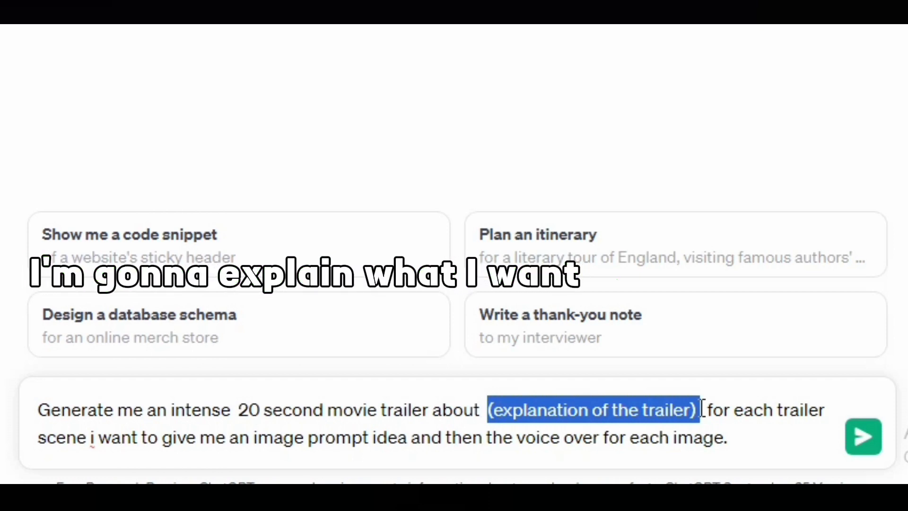
pyautogui.write('a space exploration journey to a planet but turns out the planet already had humans living for hundreds of years who were way ahead of us we thought it was aliens but turns out it was humans who we thought the spaceship crashed but they made it')
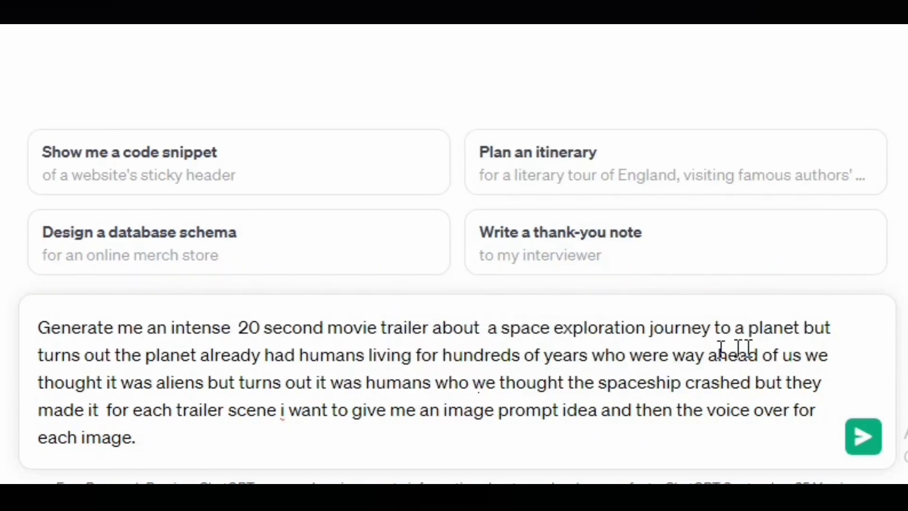
pyautogui.click(868, 443)
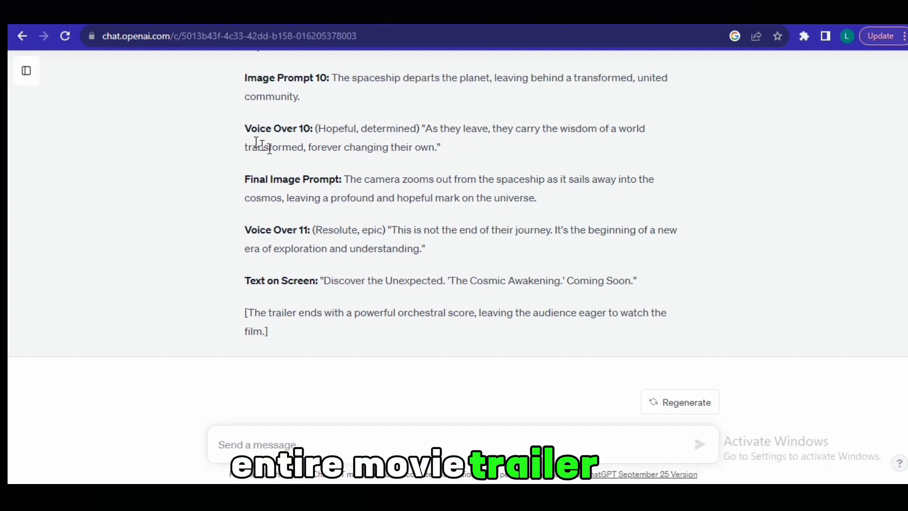
pyautogui.scroll(4, 353, 200)
pyautogui.scroll(20, 355, 197)
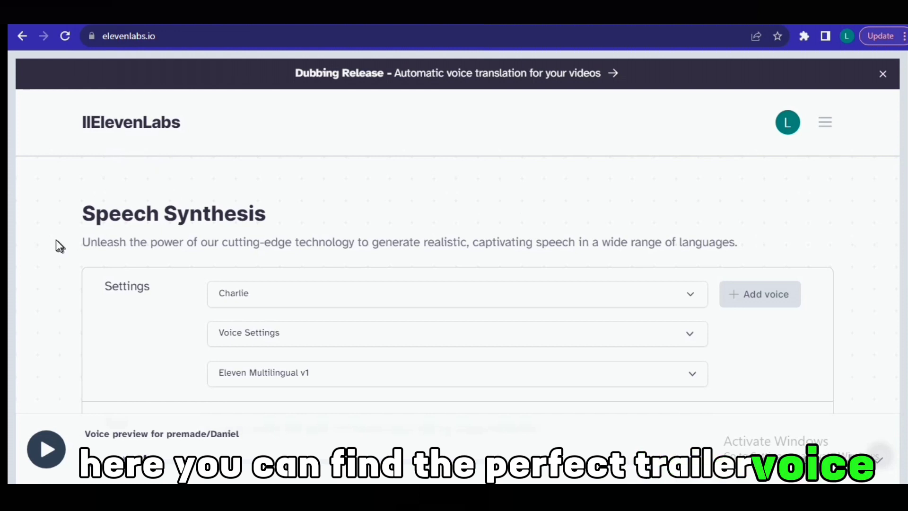
# Step: Choose Daniel from the Recently Used voices in place of Charlie
pyautogui.click(241, 294)
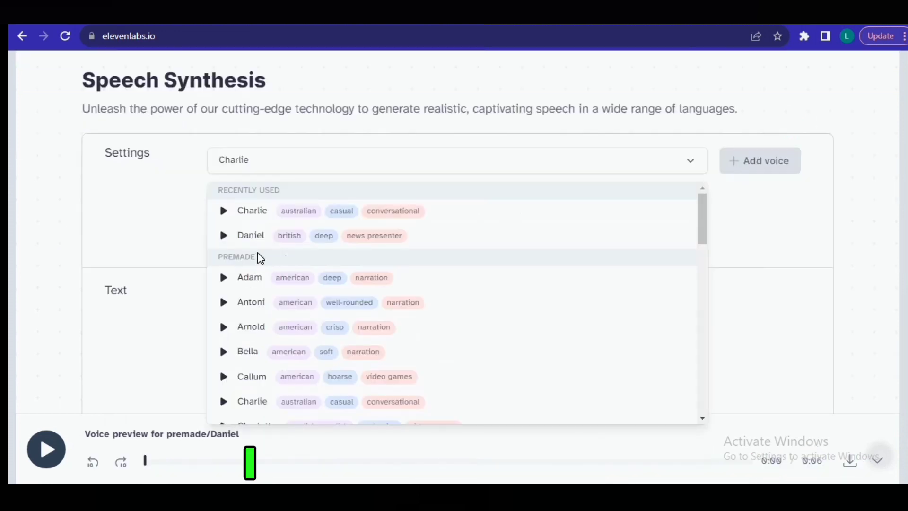
pyautogui.click(219, 235)
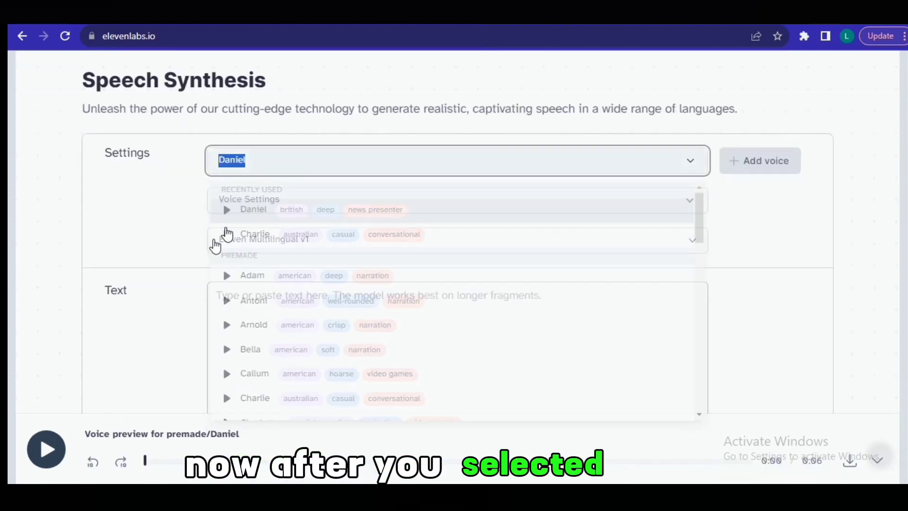
pyautogui.click(227, 212)
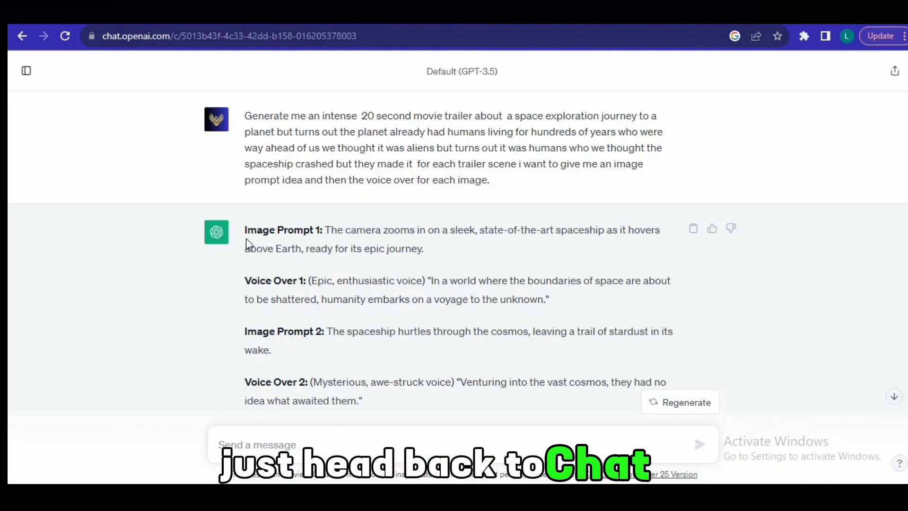
# Step: Copy the Voice Over 1 line from the ChatGPT script into the ElevenLabs text box
pyautogui.scroll(-1, 276, 245)
pyautogui.moveTo(431, 227); pyautogui.dragTo(545, 245)
pyautogui.rightClick(547, 245)
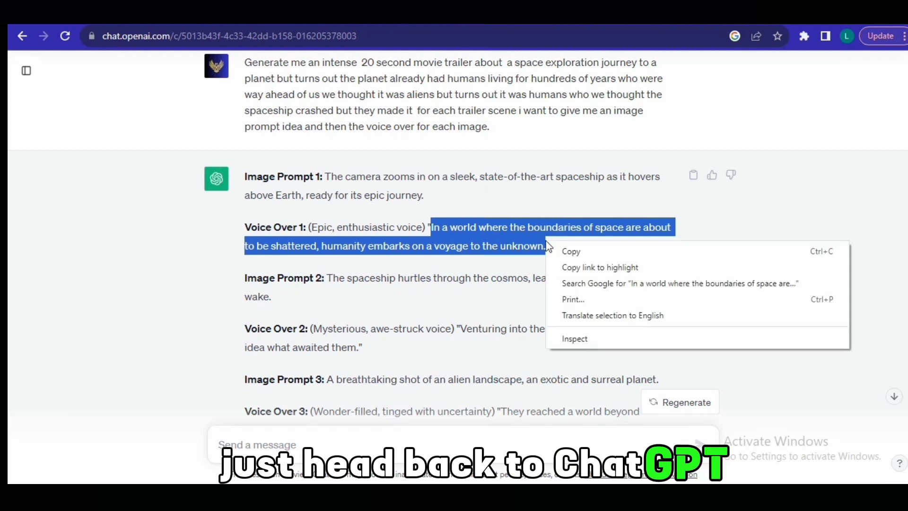
pyautogui.click(571, 251)
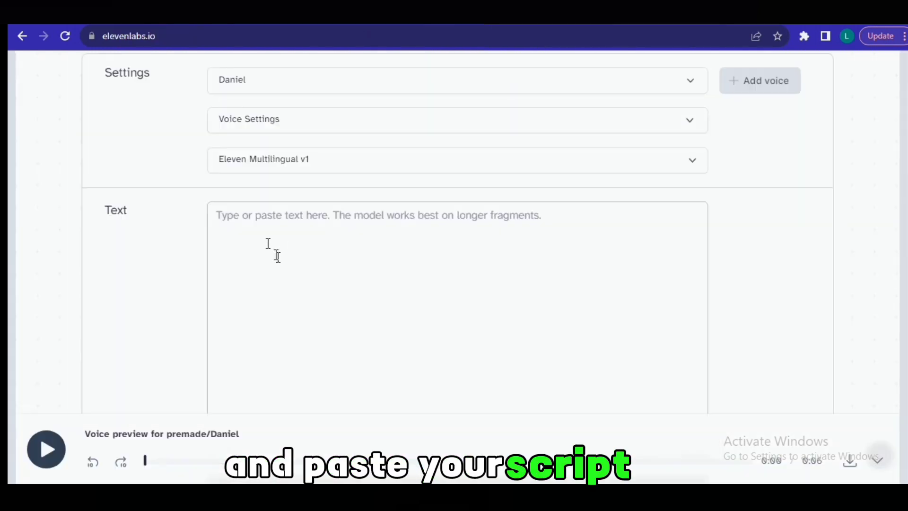
pyautogui.click(273, 249)
pyautogui.rightClick(263, 227)
pyautogui.click(299, 330)
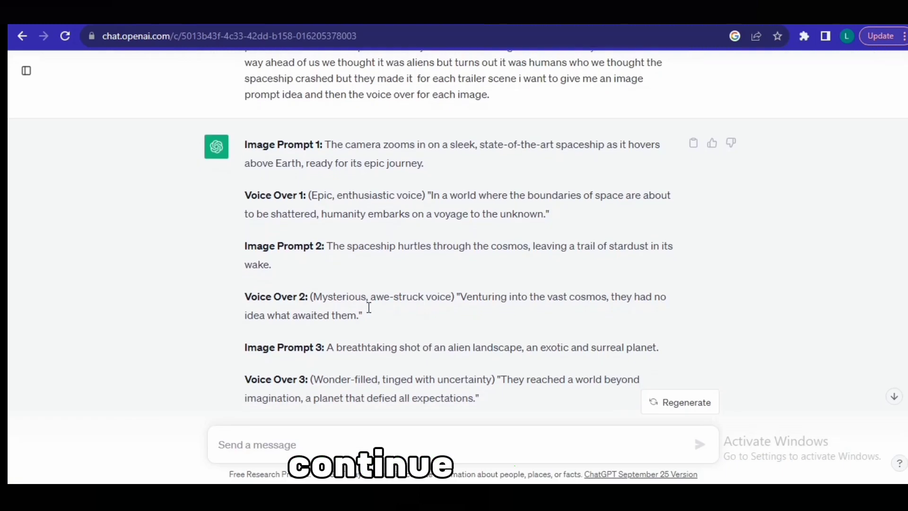
# Step: Append the Voice Over 2 line to the text and generate the narration
pyautogui.scroll(-2, 367, 310)
pyautogui.moveTo(462, 222); pyautogui.dragTo(358, 241)
pyautogui.rightClick(358, 242)
pyautogui.click(378, 253)
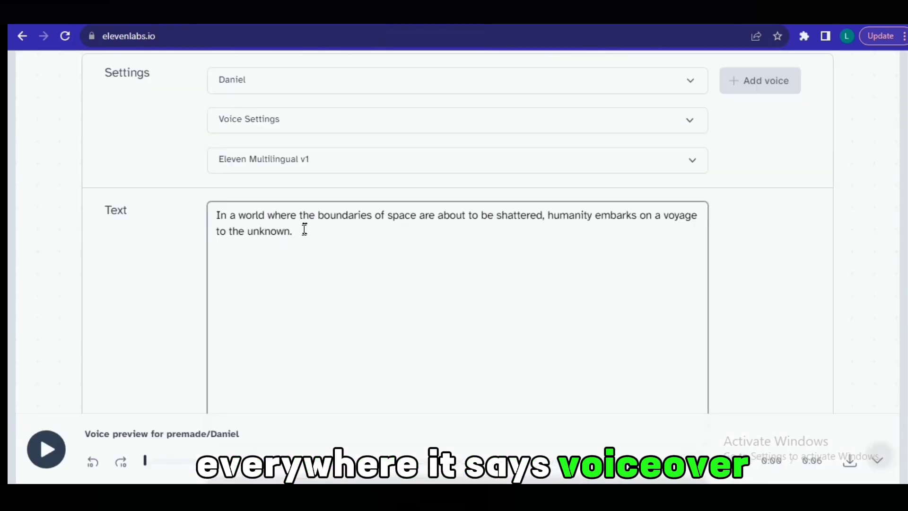
pyautogui.click(304, 227)
pyautogui.rightClick(304, 228)
pyautogui.click(335, 334)
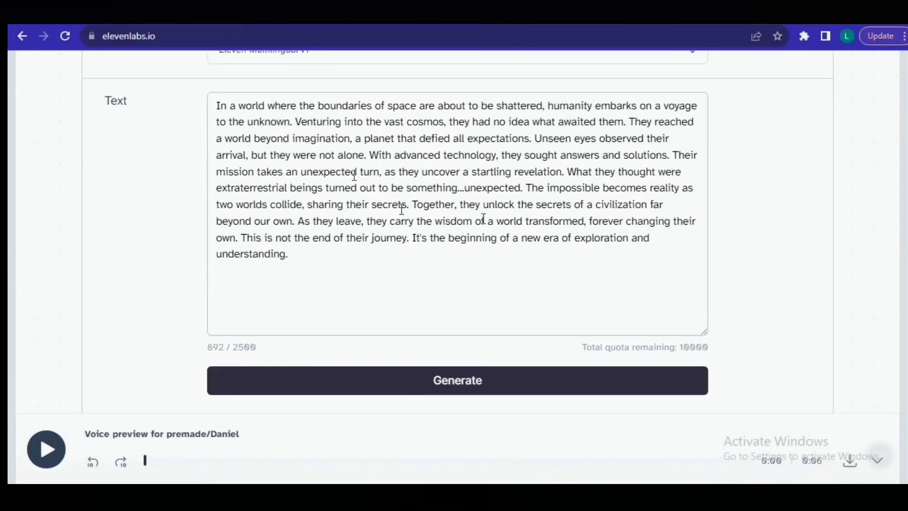
pyautogui.scroll(-1, 417, 265)
pyautogui.click(440, 331)
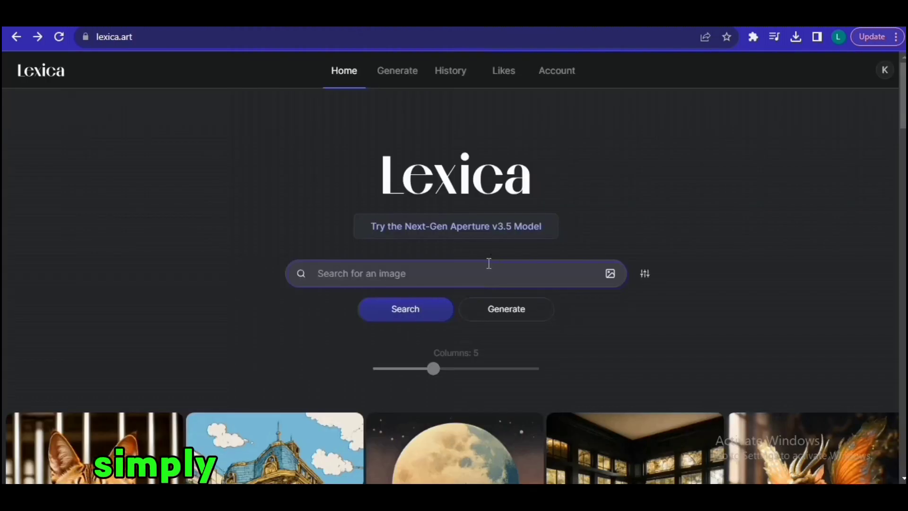
# Step: Search Lexica with the first image prompt and download the rocket image
pyautogui.click(488, 265)
pyautogui.hotkey('ctrl', 'v')
pyautogui.click(391, 312)
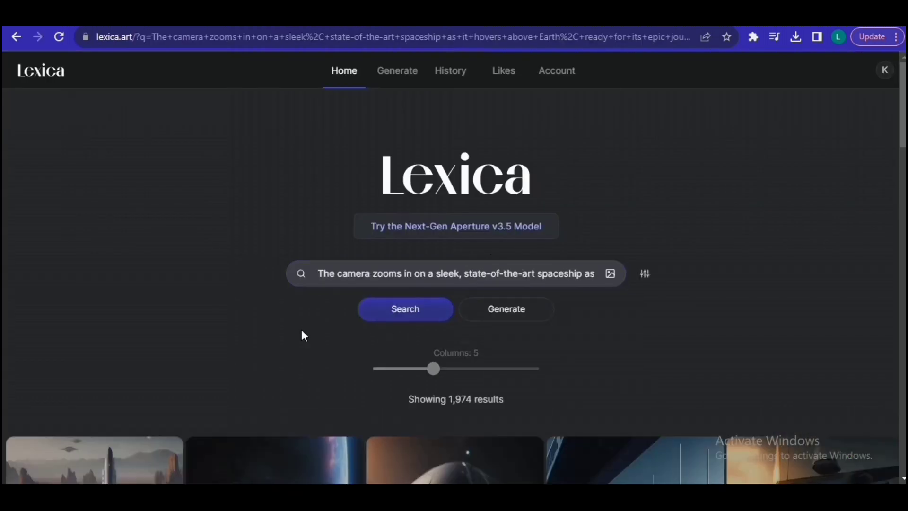
pyautogui.scroll(-10, 304, 335)
pyautogui.click(757, 156)
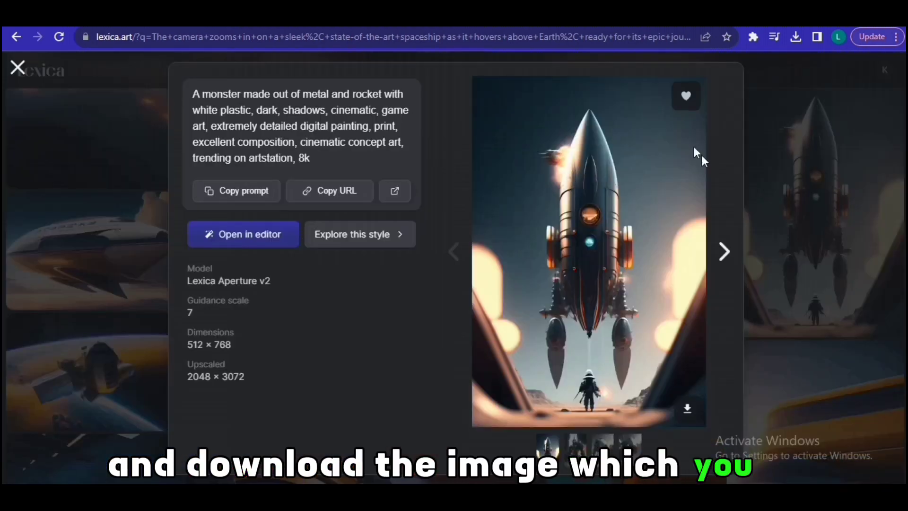
pyautogui.click(687, 409)
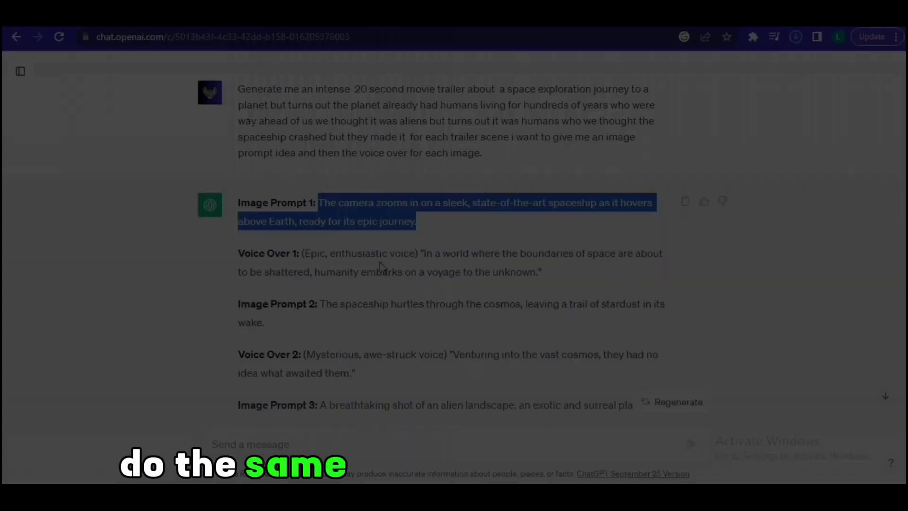
# Step: Select Image Prompt 2 in the script and open a left-column spaceship image's details
pyautogui.click(383, 269)
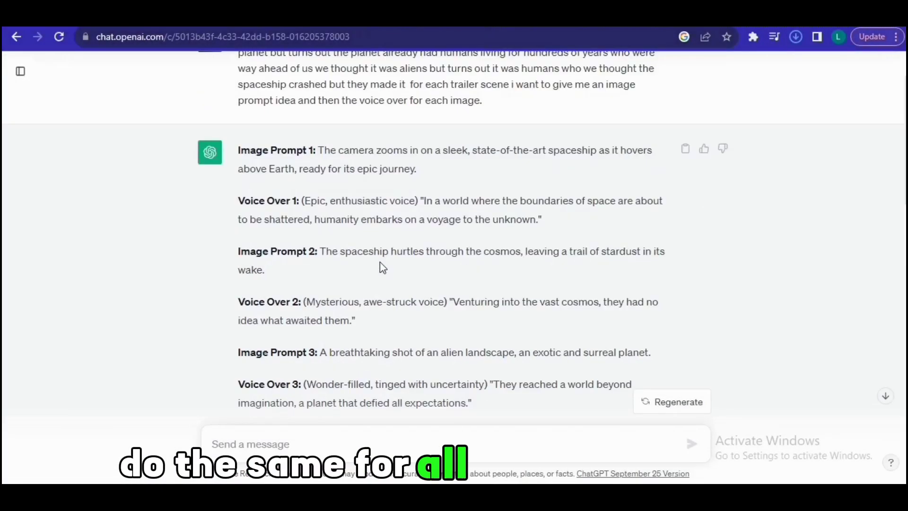
pyautogui.moveTo(322, 251); pyautogui.dragTo(341, 259)
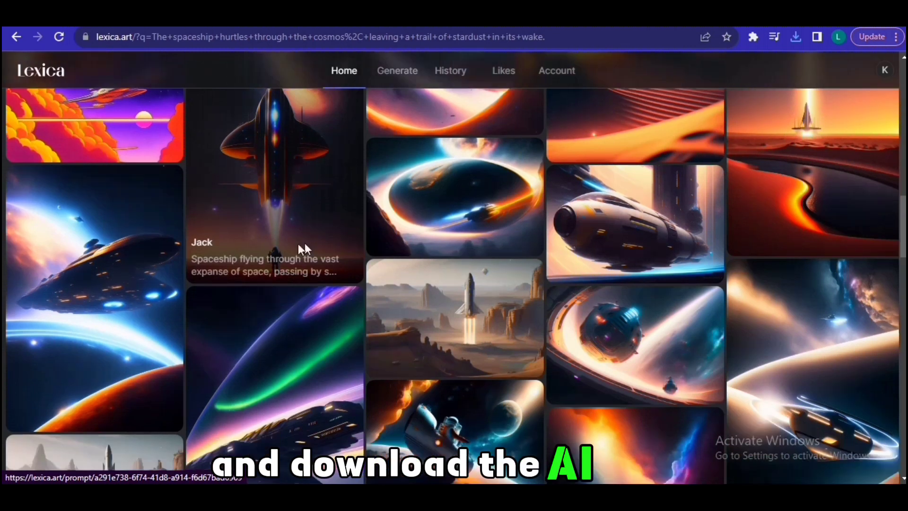
pyautogui.scroll(-1, 304, 246)
pyautogui.click(101, 294)
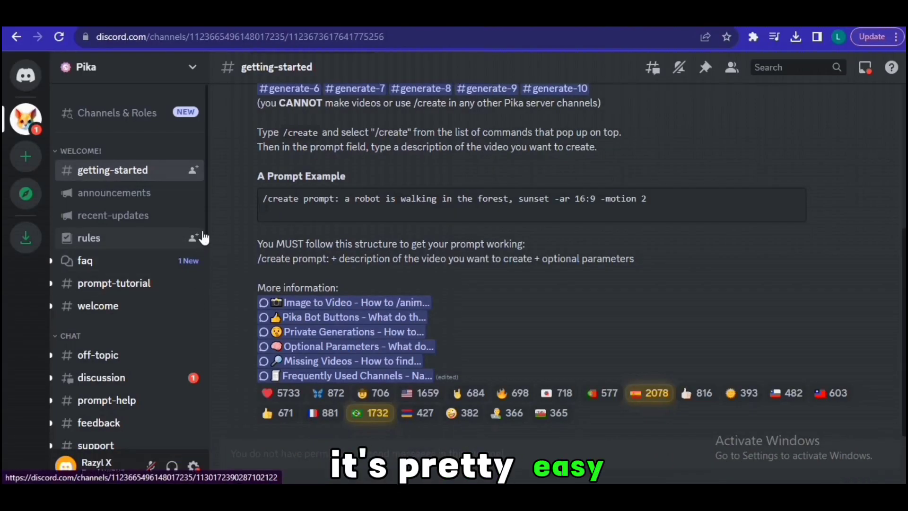
# Step: Open the generate-9 channel under CREATIONS on the Pika server
pyautogui.scroll(-8, 206, 229)
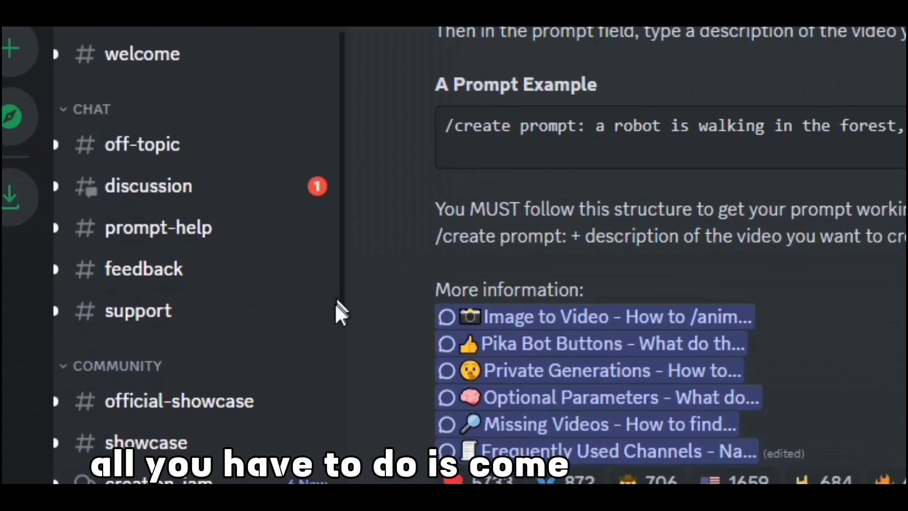
pyautogui.scroll(-4, 255, 237)
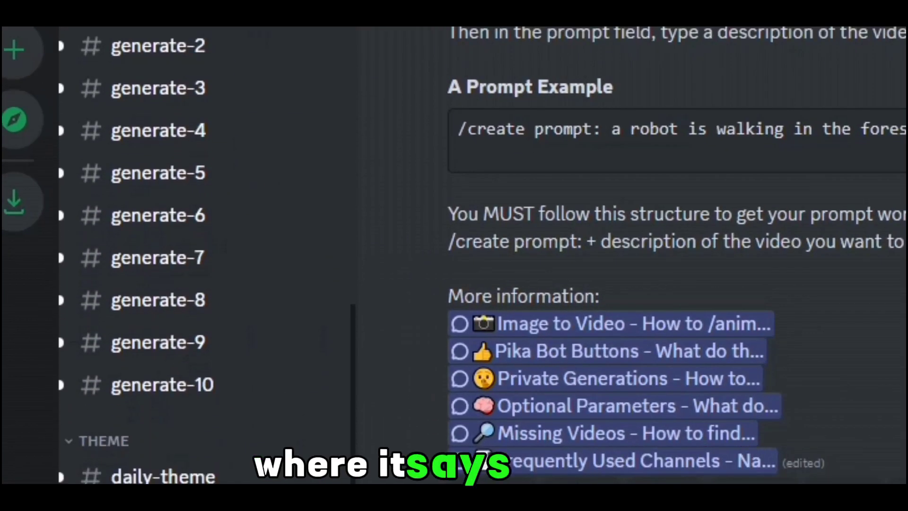
pyautogui.scroll(2, 256, 236)
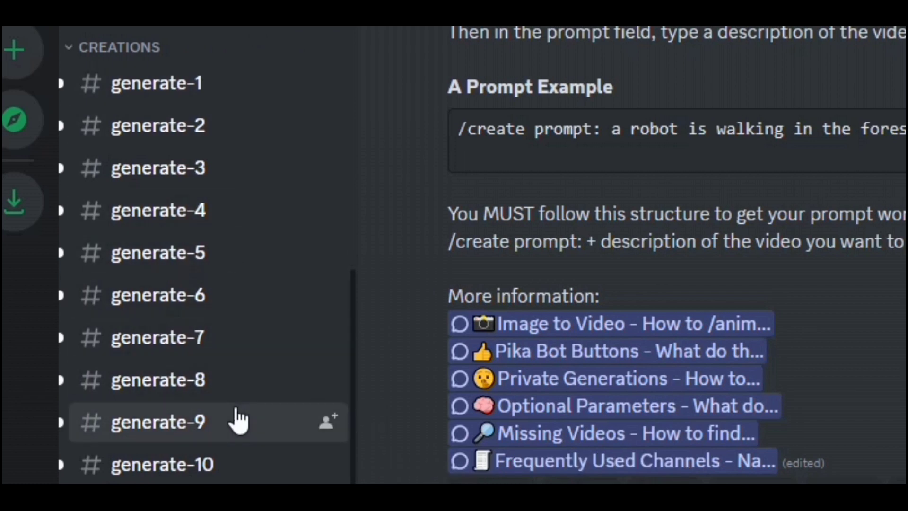
pyautogui.click(239, 419)
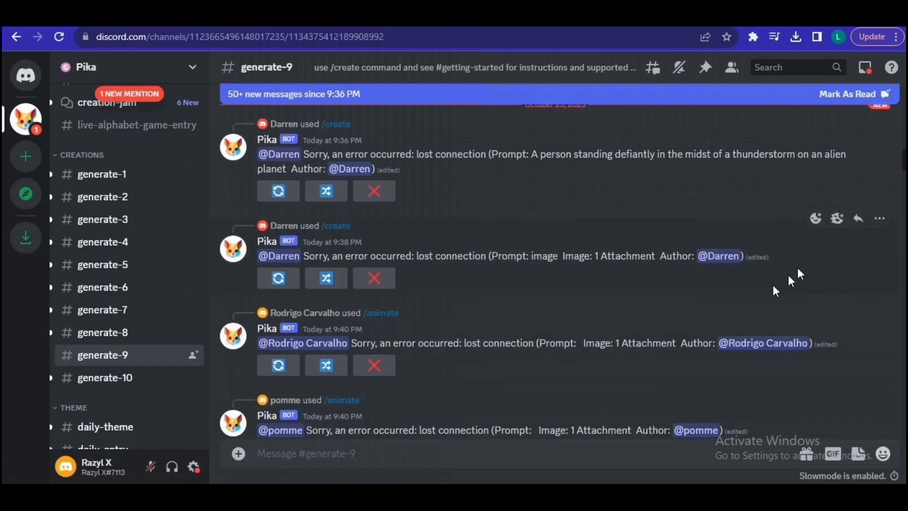
pyautogui.scroll(-10, 644, 377)
# Step: Start a /create command with an image option added and highlight the prompt's opening words
pyautogui.write('/crea')
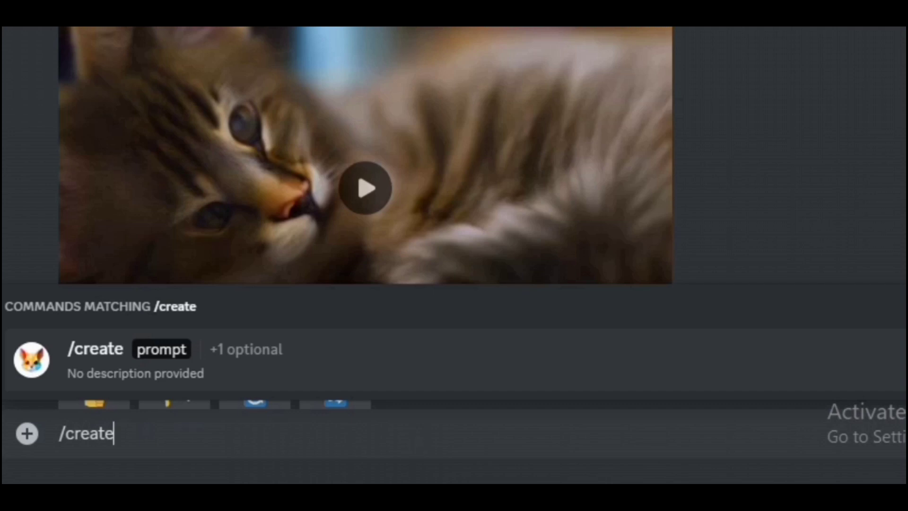
pyautogui.write('te')
pyautogui.click(311, 378)
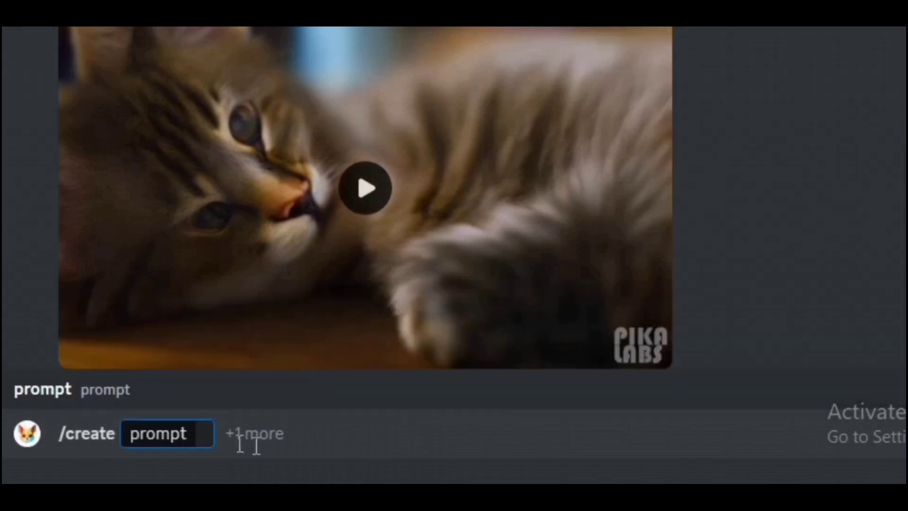
pyautogui.click(265, 434)
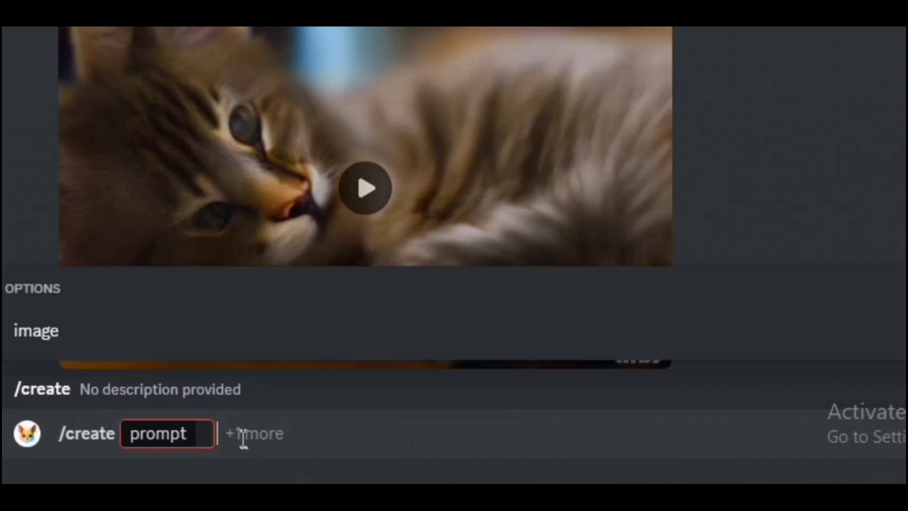
pyautogui.click(196, 330)
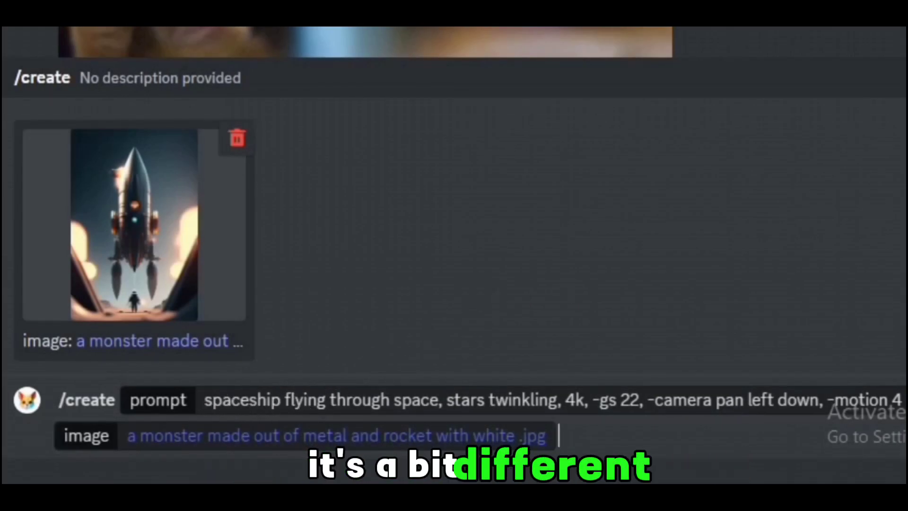
pyautogui.moveTo(204, 399); pyautogui.dragTo(560, 400)
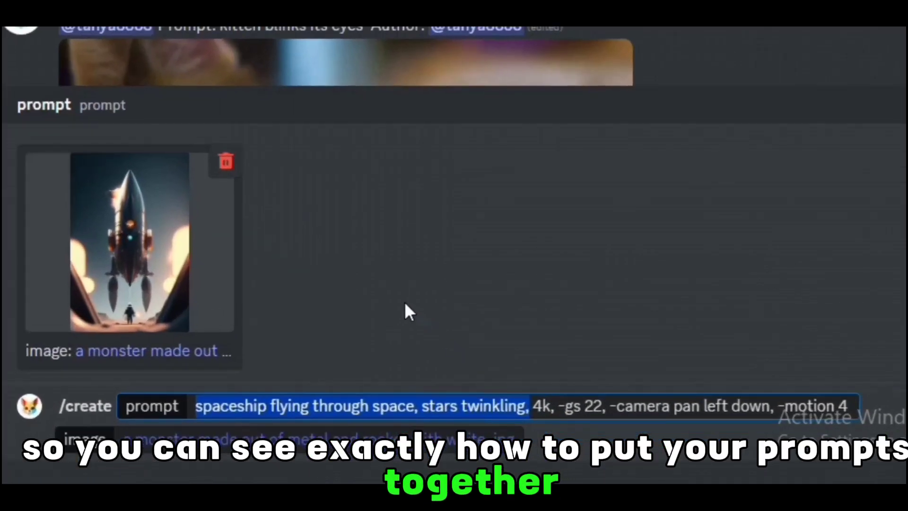
pyautogui.click(451, 344)
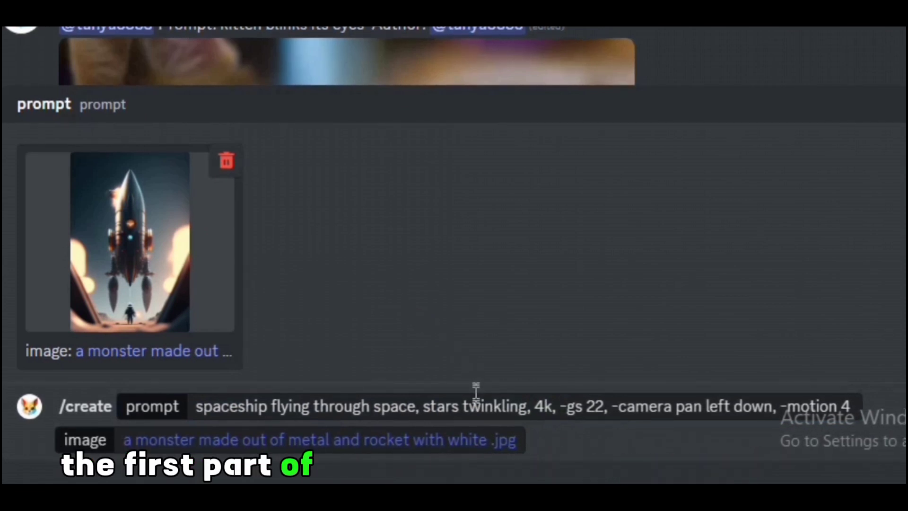
pyautogui.keyDown('shift'); pyautogui.click(532, 405); pyautogui.keyUp('shift')
pyautogui.moveTo(542, 405); pyautogui.dragTo(530, 399)
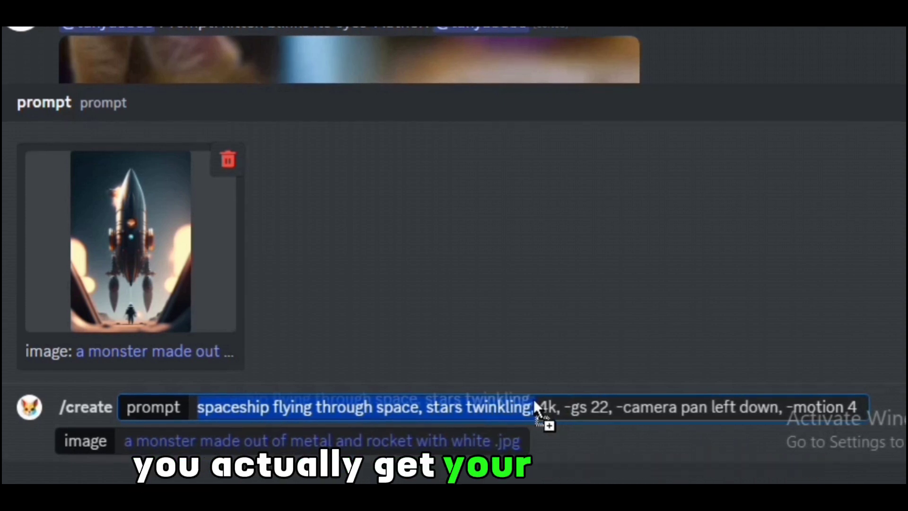
pyautogui.moveTo(534, 399); pyautogui.dragTo(514, 365)
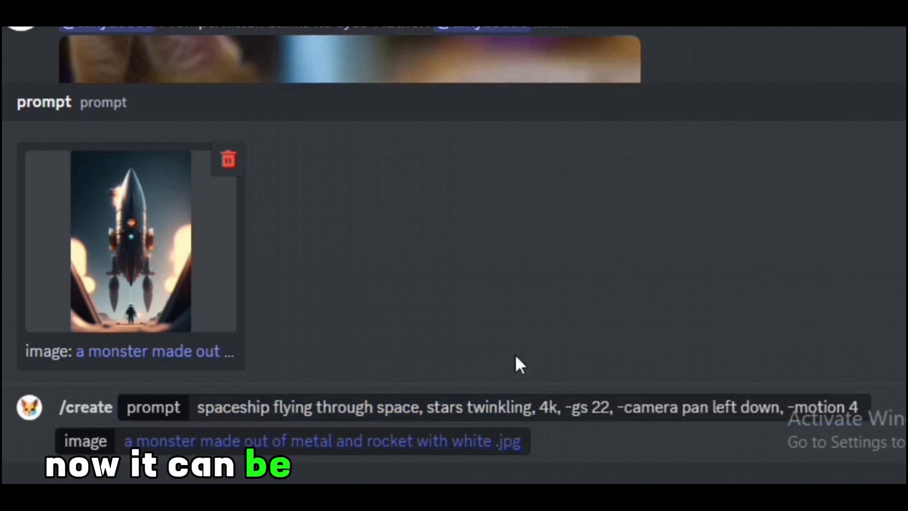
pyautogui.moveTo(540, 407); pyautogui.dragTo(563, 408)
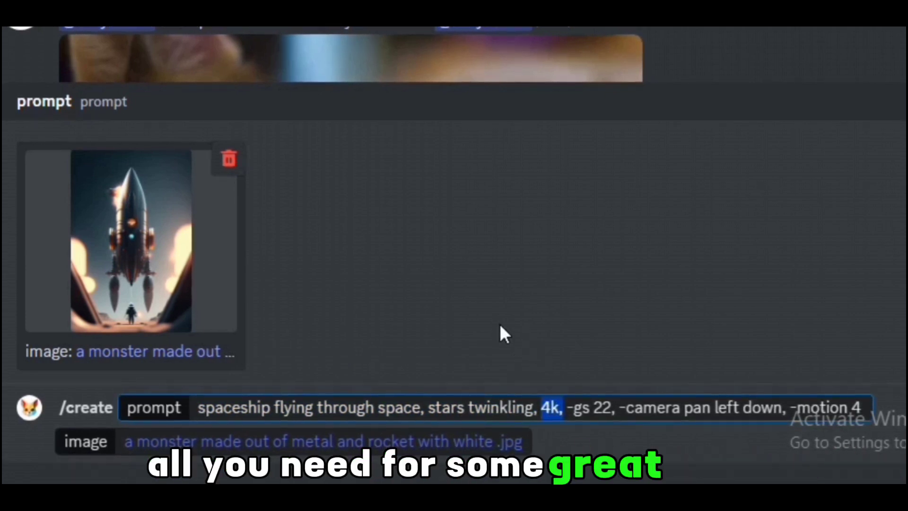
pyautogui.click(543, 334)
pyautogui.moveTo(542, 408); pyautogui.dragTo(565, 409)
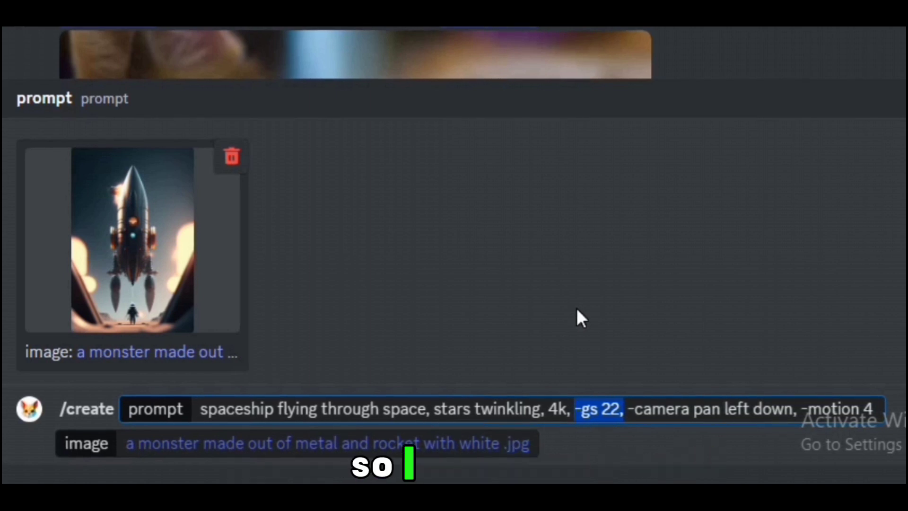
pyautogui.click(578, 318)
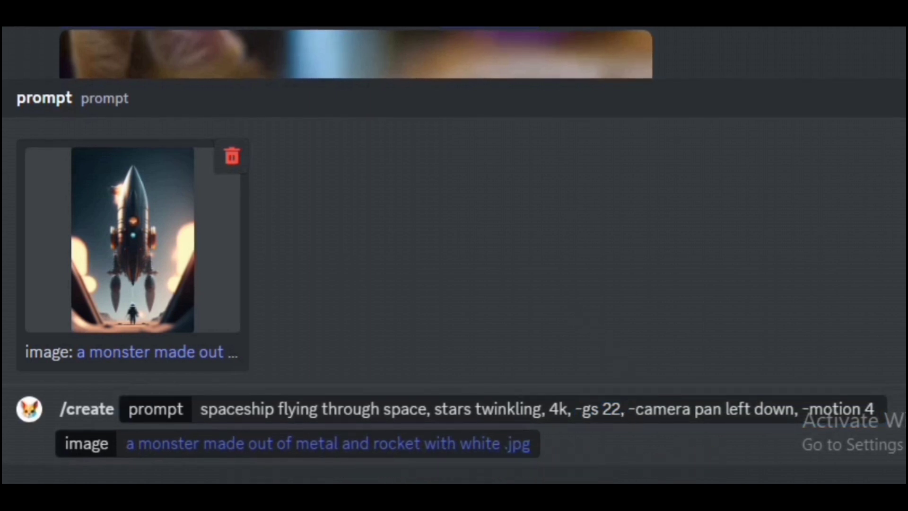
pyautogui.moveTo(672, 408); pyautogui.dragTo(779, 405)
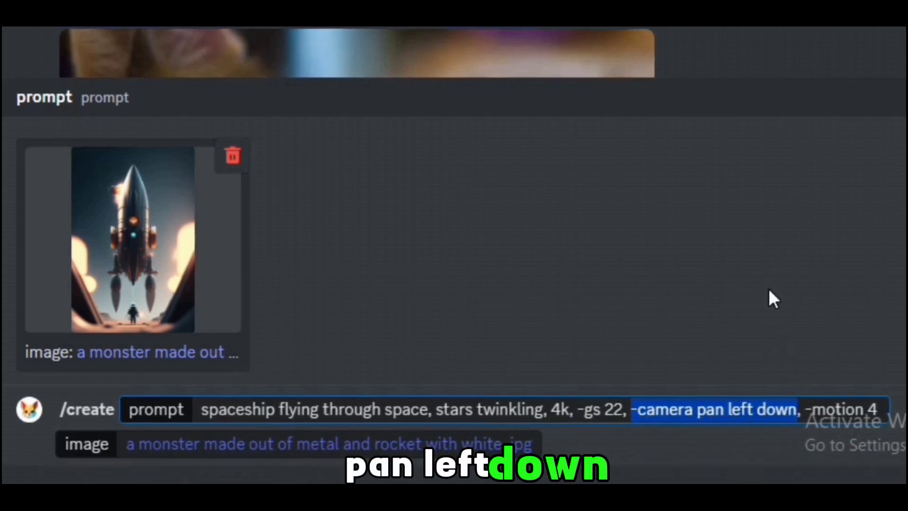
pyautogui.click(769, 291)
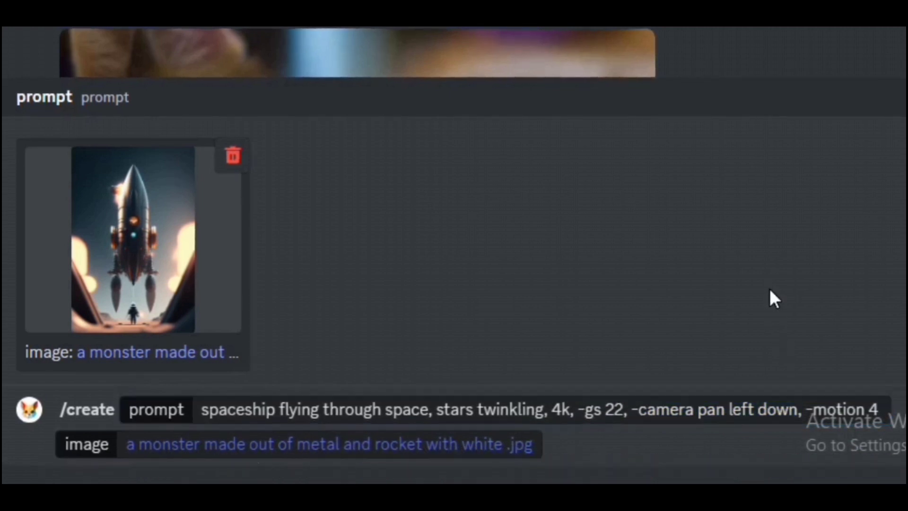
pyautogui.moveTo(807, 408); pyautogui.dragTo(882, 409)
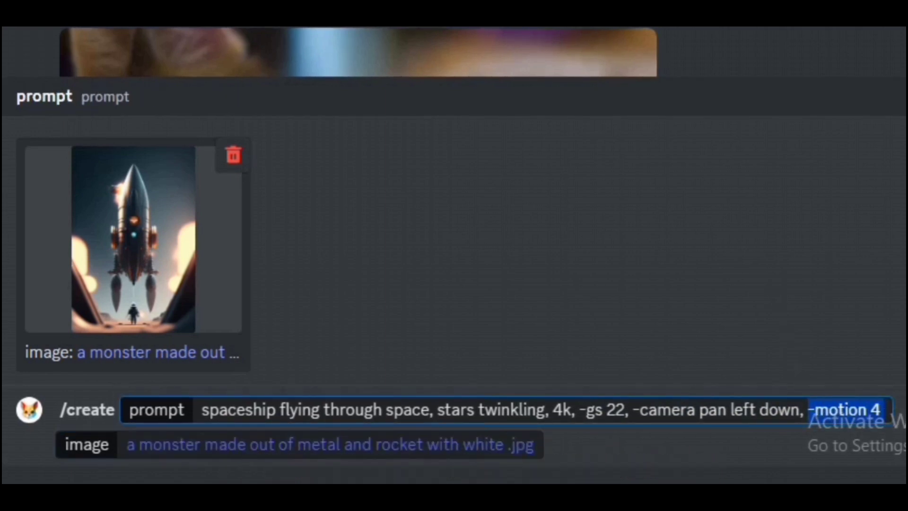
pyautogui.click(821, 291)
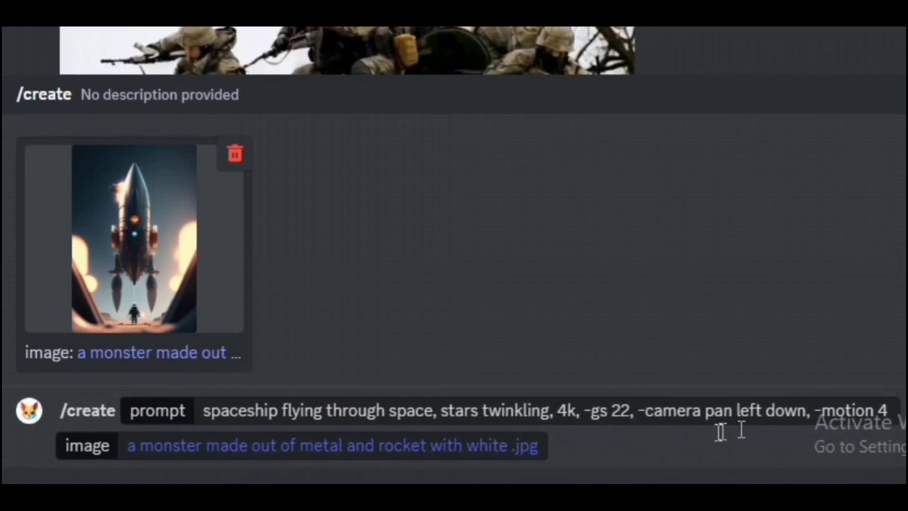
pyautogui.click(889, 409)
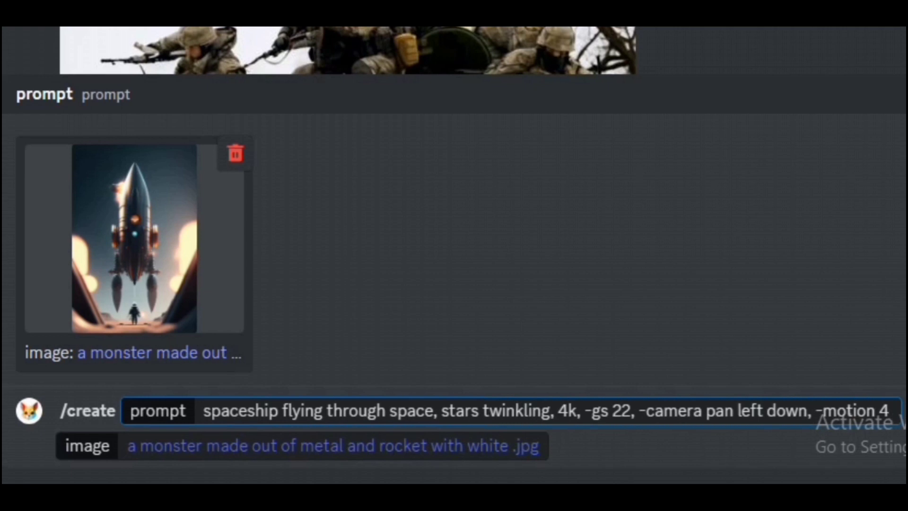
# Step: Send the /create command to Pika and replay the generated spaceship video
pyautogui.press('Return')
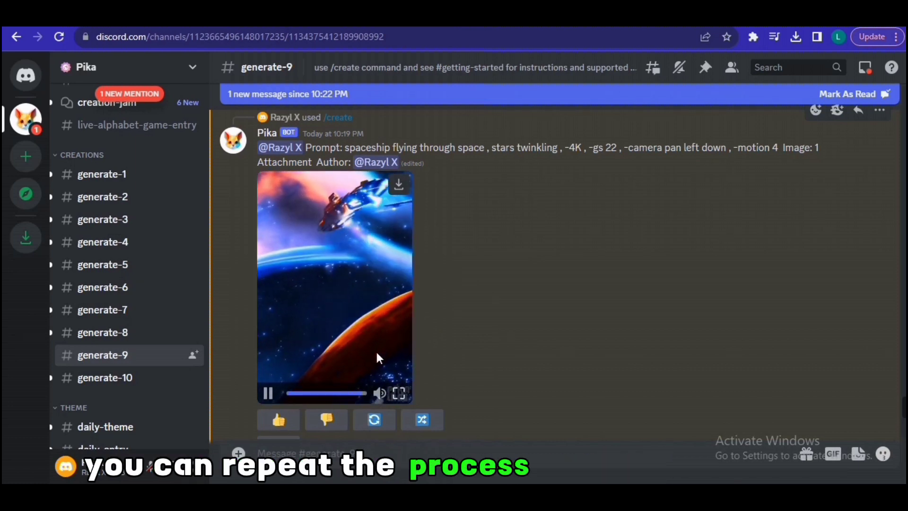
pyautogui.click(337, 319)
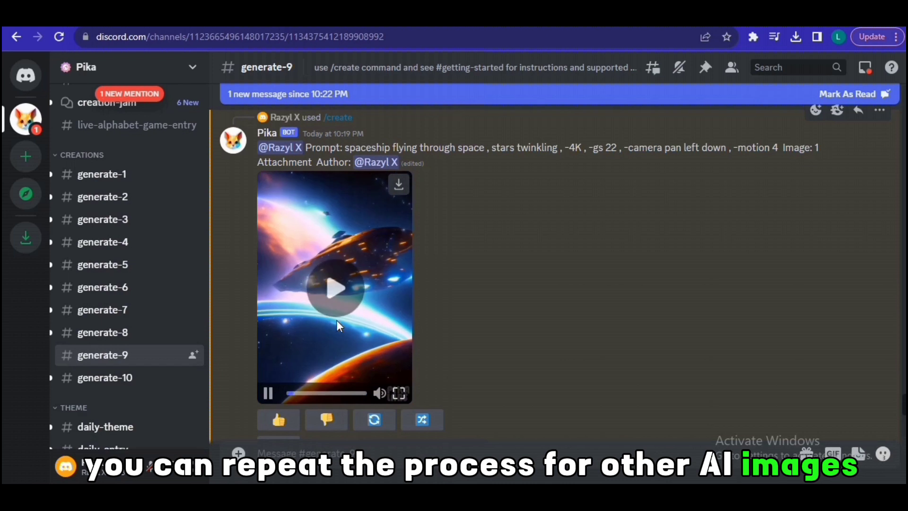